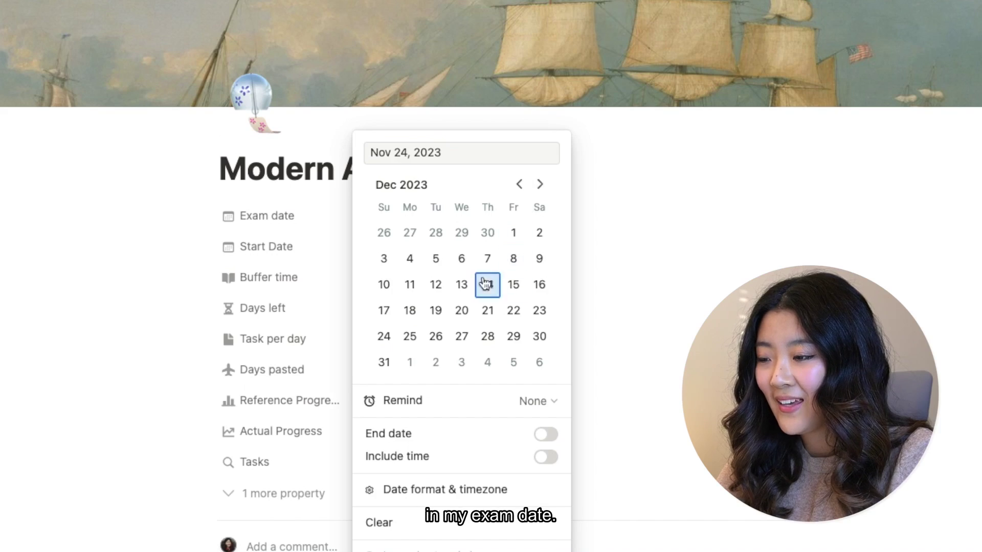
Step: Set the Modern Analysis Exam's exam date to December 4, 2023 and its start date to November 24, 2023
click(413, 265)
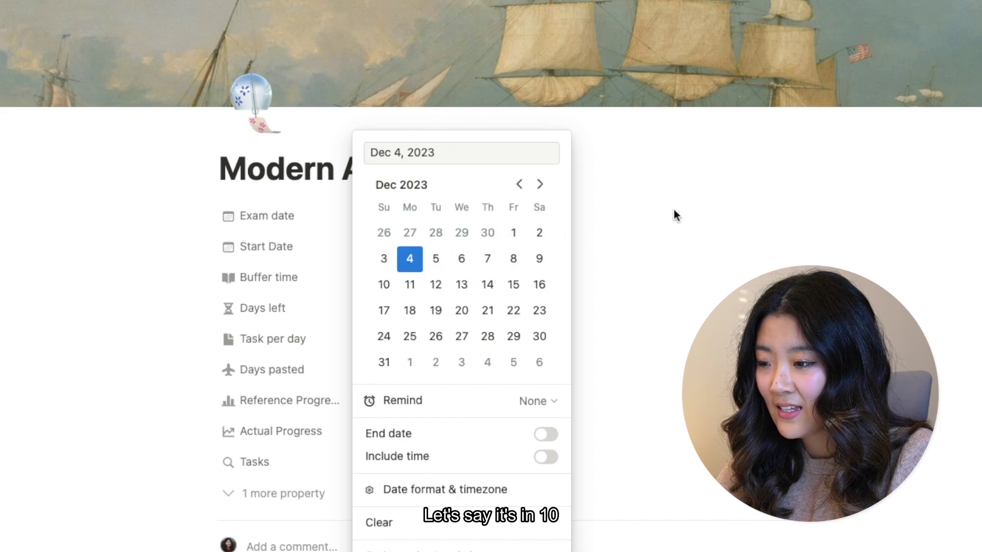
click(805, 183)
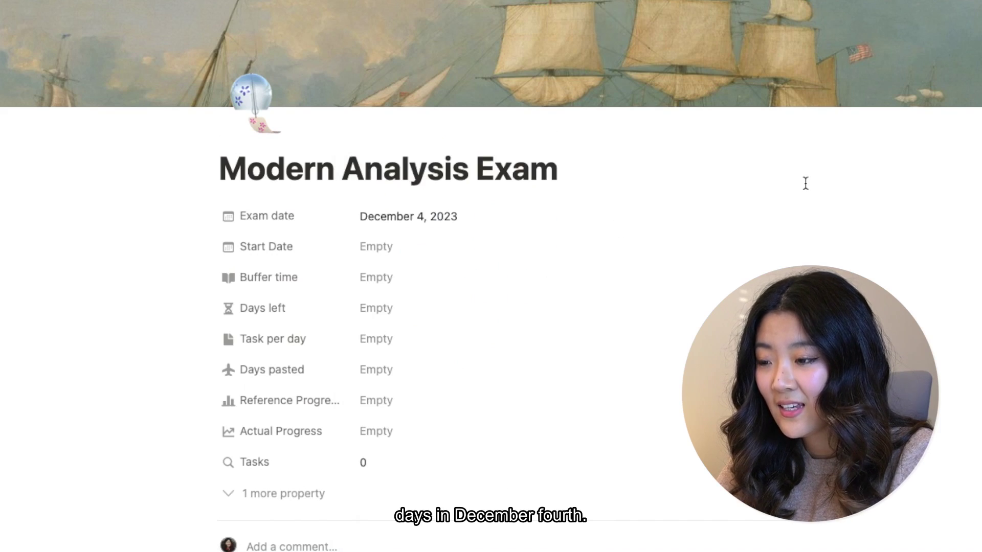
click(515, 258)
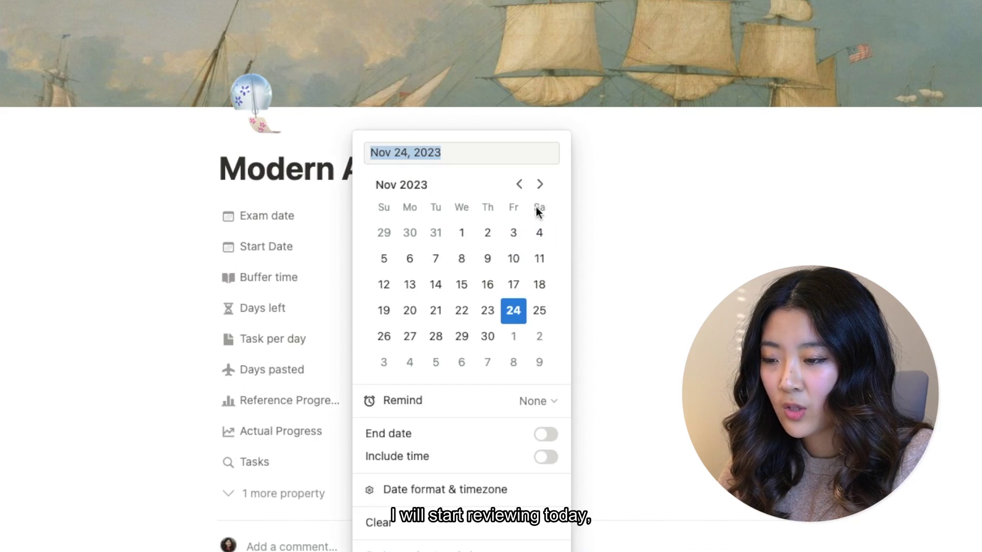
click(519, 318)
click(720, 189)
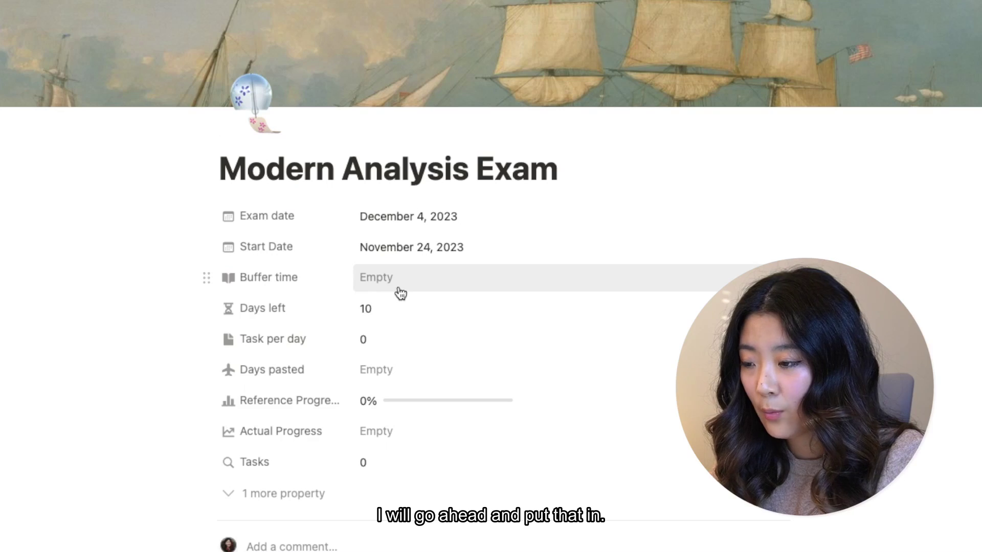
Step: Set the exam's Buffer time to 3
click(399, 289)
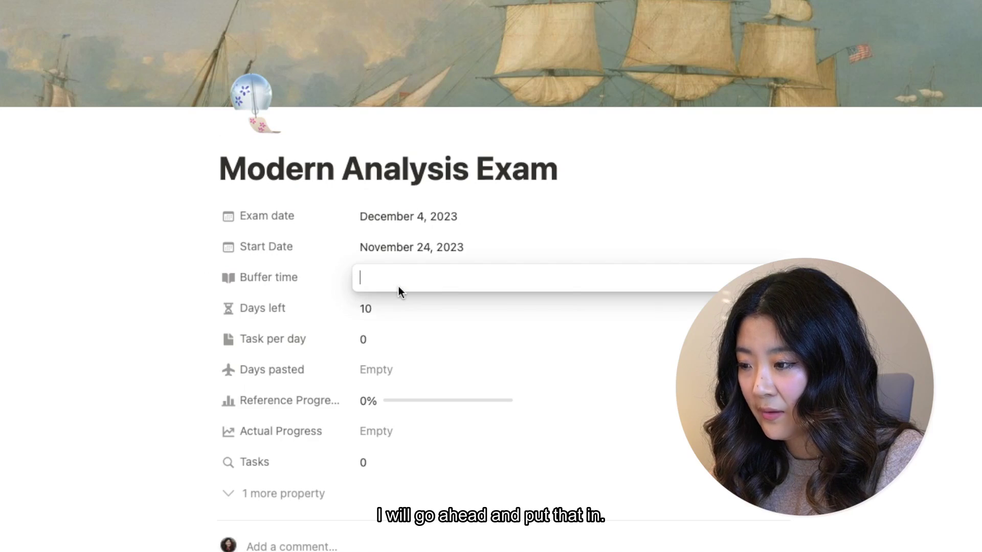
text(3)
click(621, 220)
Step: Inspect the formula behind the Days left property and close it without changes
scroll(652, 298, down, 2)
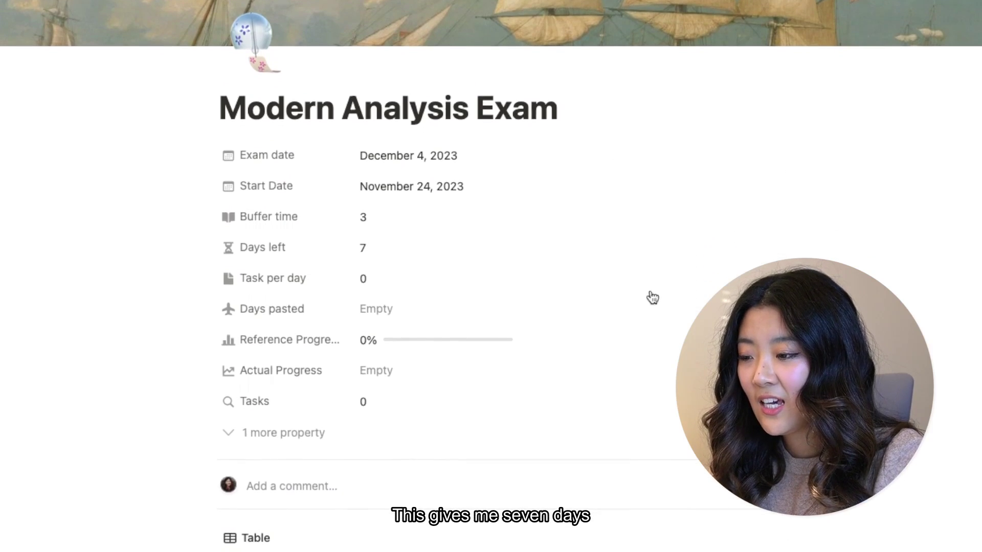
click(444, 246)
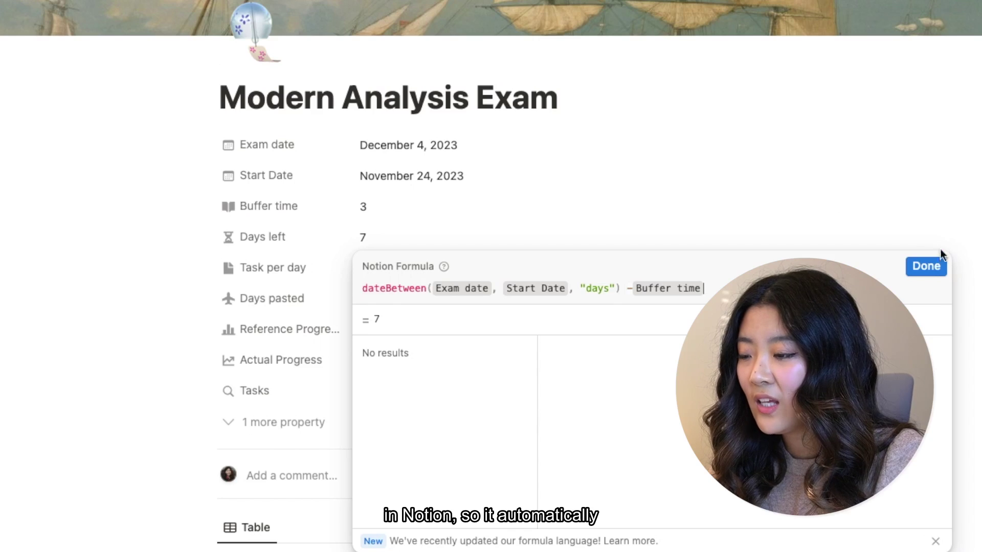
click(934, 266)
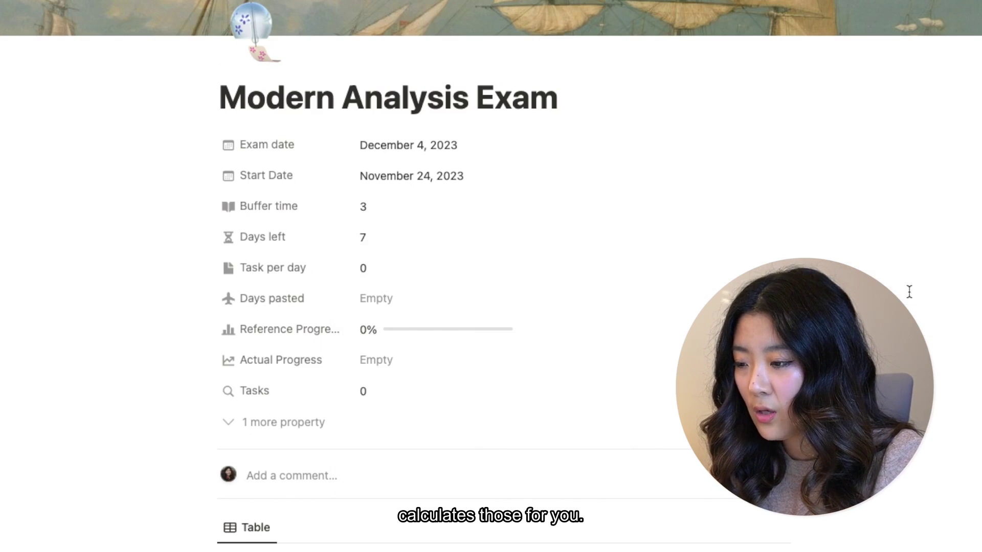
Step: Add the subjects Finite Sets, Countable Sets and Metric Spaces to the Revision time table
scroll(909, 292, down, 5)
click(280, 373)
text(Finite Sets)
key(Return)
text(Countable Sets)
key(Return)
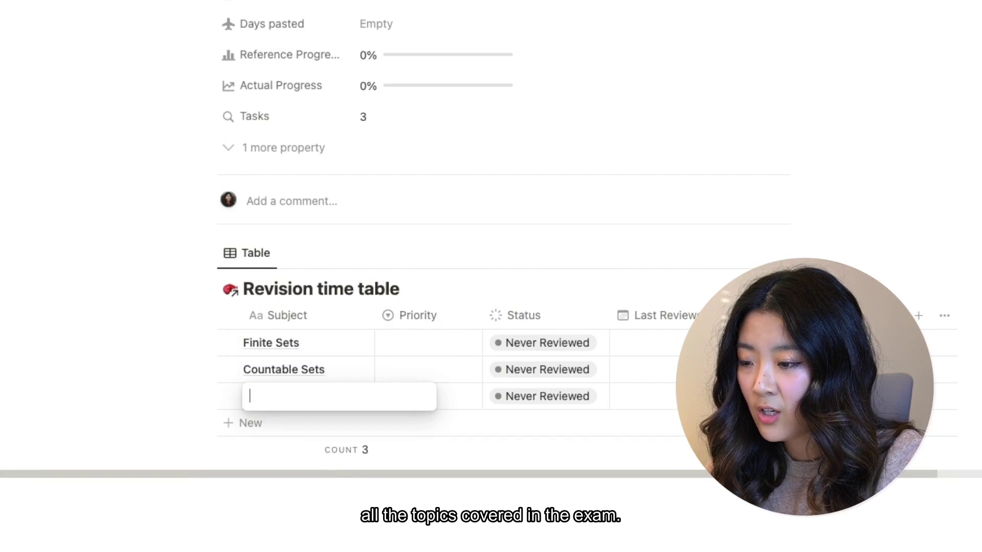
text(Metric Spaces)
key(Return)
Step: Continue the subject list with Compact Sets, Perfect Sets and Connected Sets
text(Compact Sets)
key(Return)
text(Perfect Sets)
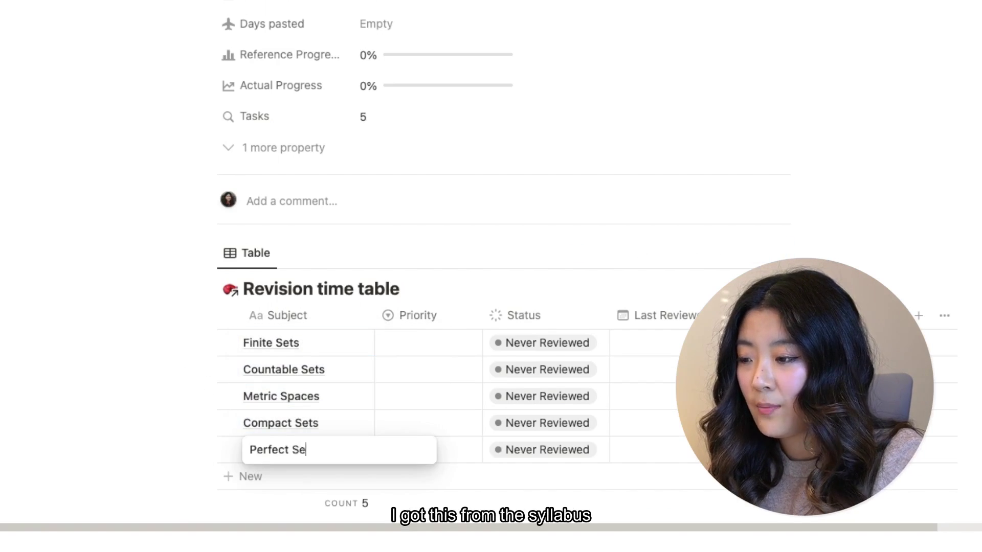
key(Return)
text(Connected Sets)
key(Return)
Step: Complete the subject list with Convergent Sequences, Subsequences and Cauchy Sequences
click(257, 504)
text(Convergent Sequences)
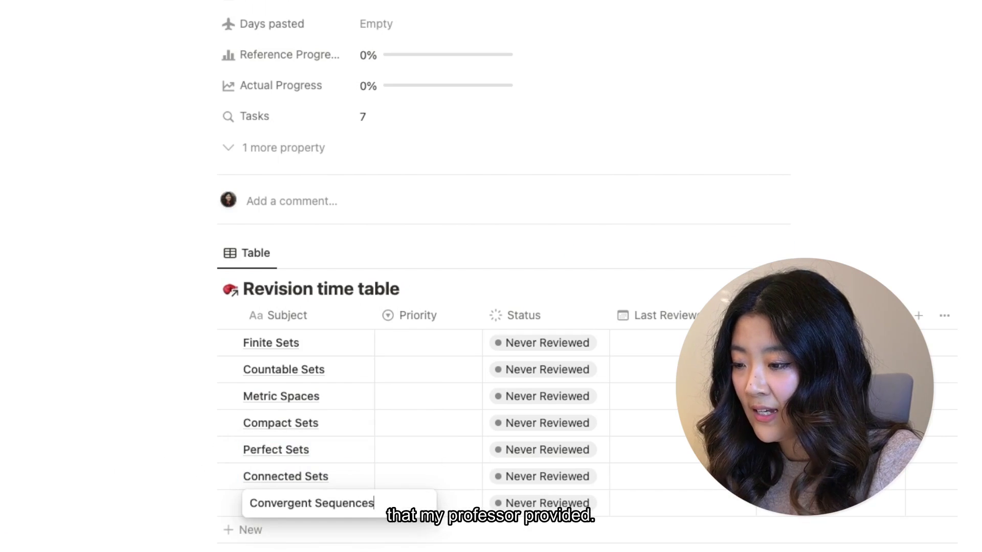
key(Return)
text(Sub)
key(Return)
text(Cauchy Sequences)
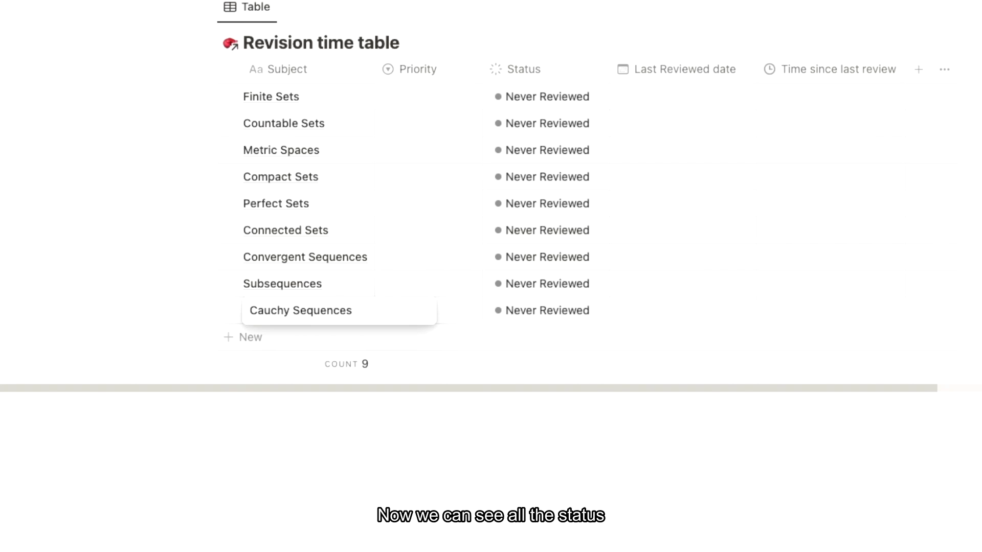
key(Escape)
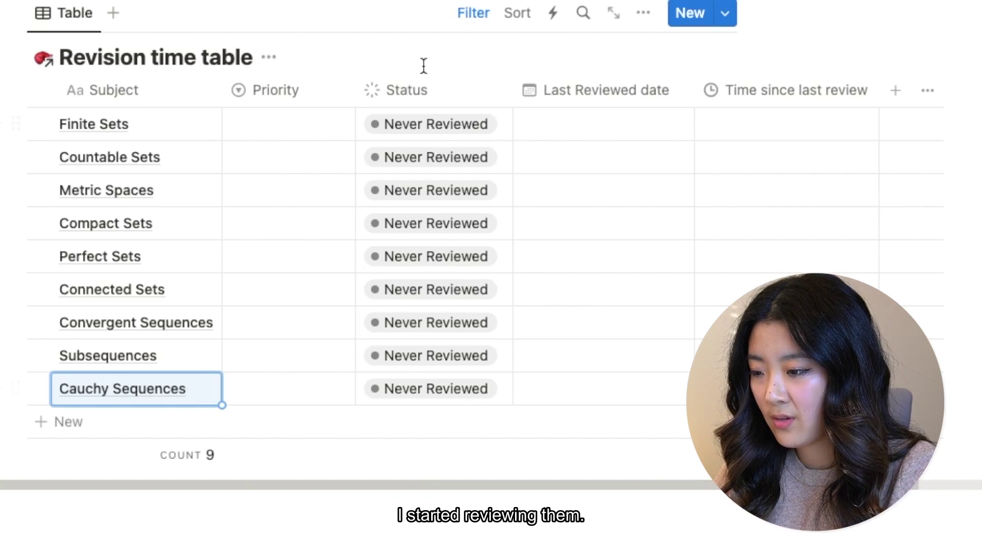
Step: Set the priority of Finite Sets, Countable Sets and Metric Spaces to Most important, and of Compact Sets to Secondary
click(307, 134)
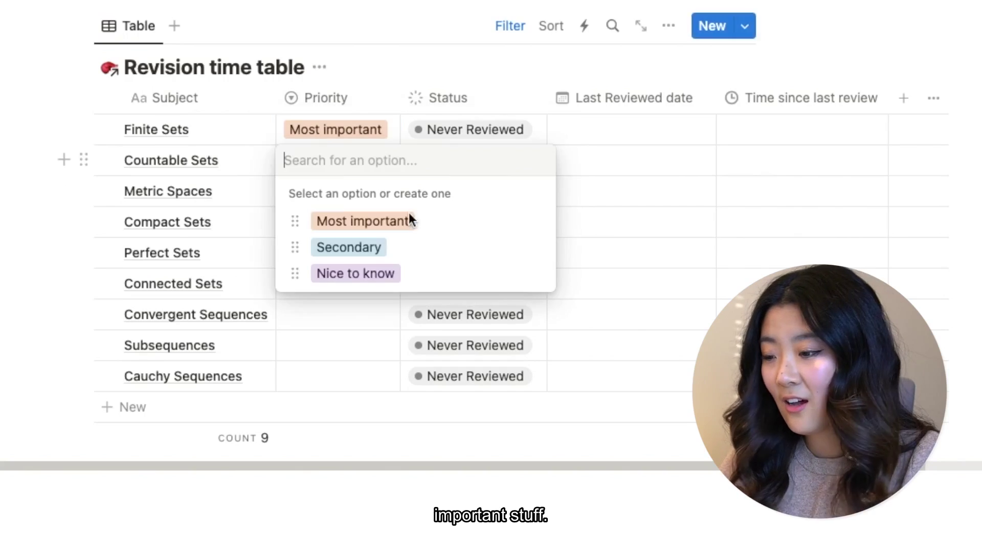
click(408, 217)
click(372, 204)
click(368, 228)
Step: Set the priority of Perfect Sets to Nice to know, and of Connected Sets and Convergent Sequences to Most important
click(366, 254)
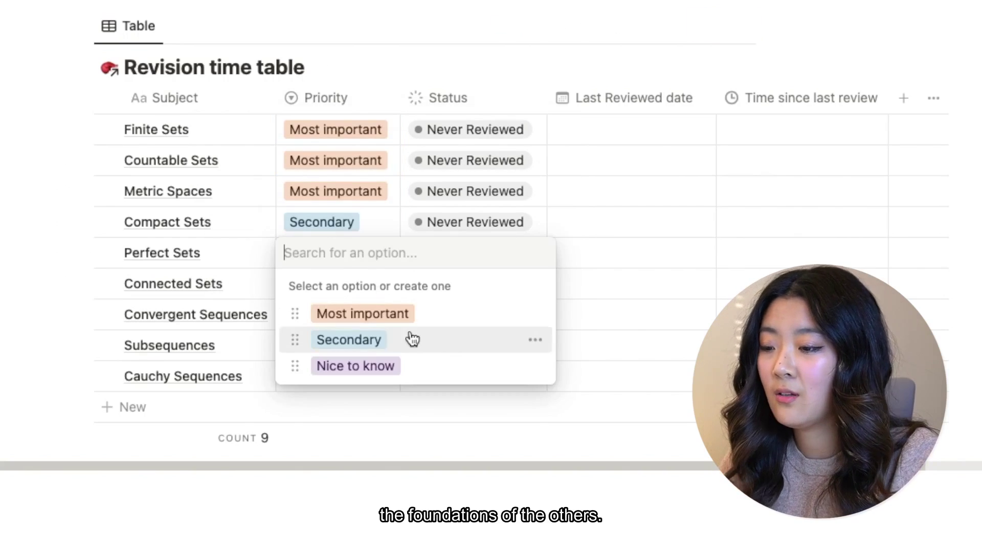
click(388, 366)
click(351, 283)
click(399, 345)
click(344, 307)
click(362, 375)
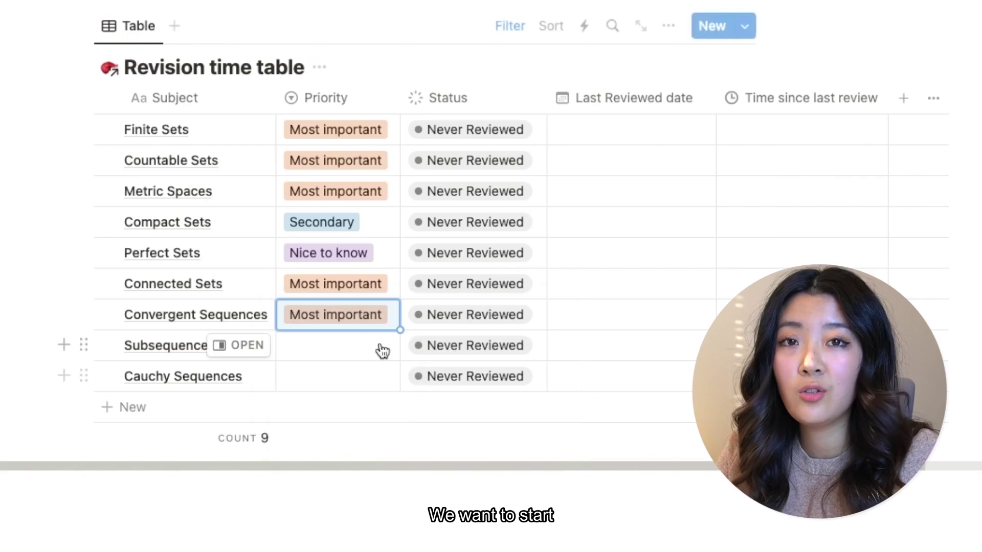
Step: Set the priority of Subsequences to Most important and of Cauchy Sequences to Nice to know
click(357, 345)
click(381, 406)
click(358, 376)
click(438, 487)
click(471, 504)
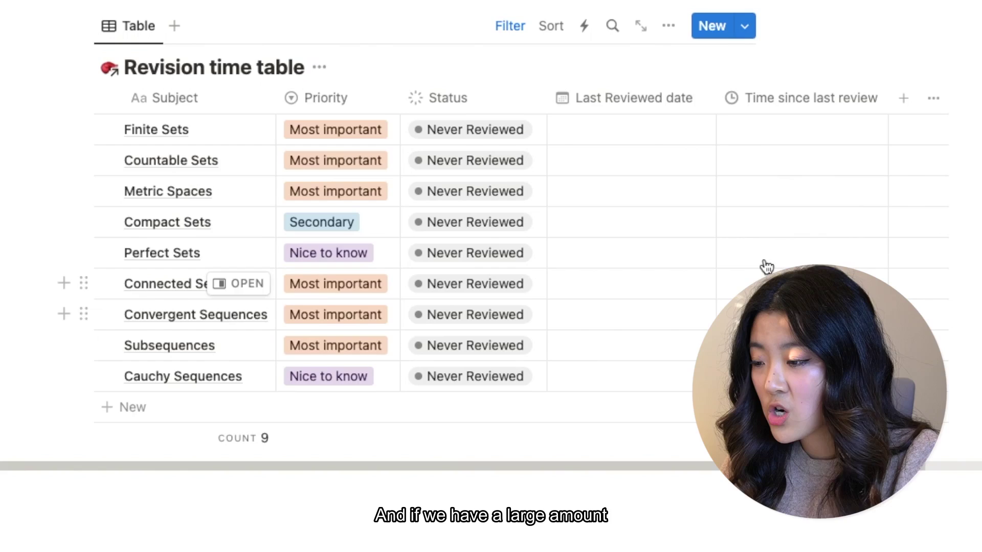
Step: Filter the Revision time table by priority to show only the Most important subjects
click(506, 36)
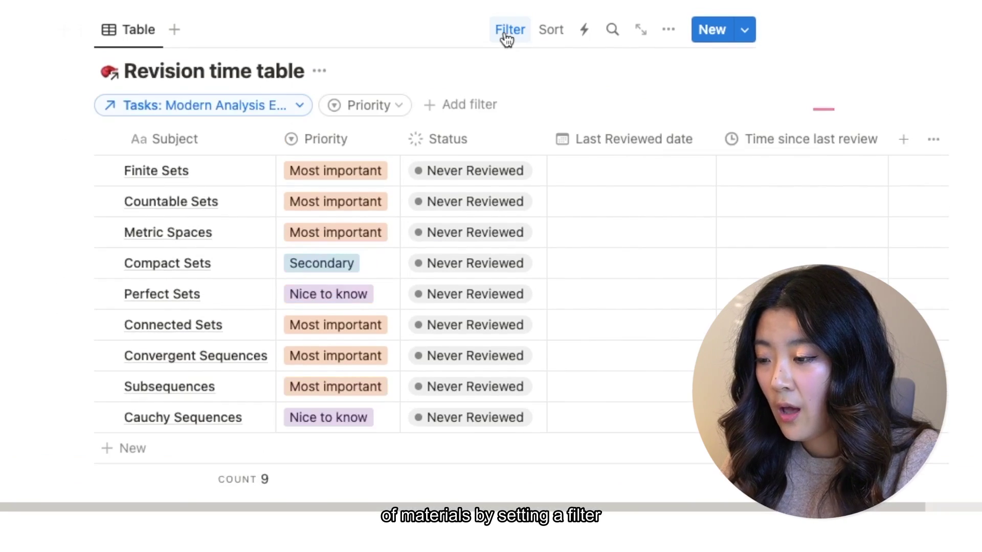
click(397, 110)
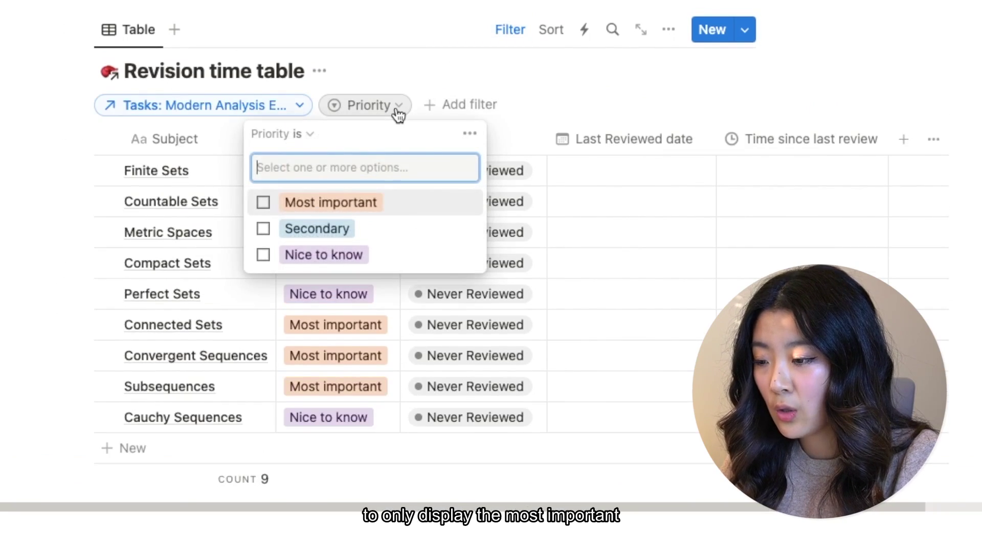
click(390, 208)
click(682, 80)
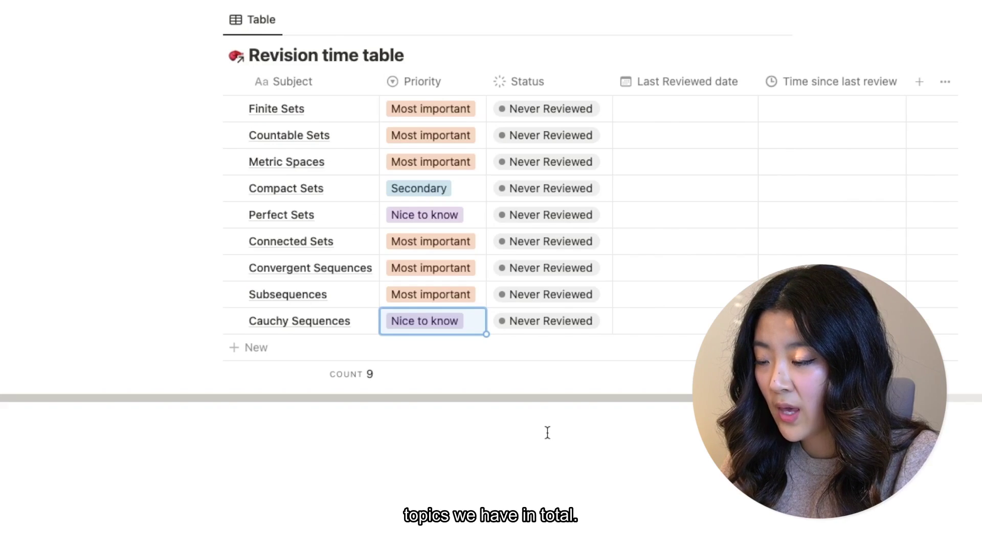
Step: Add a blank entry at the end of the Revision time table and delete it again
click(294, 353)
key(Escape)
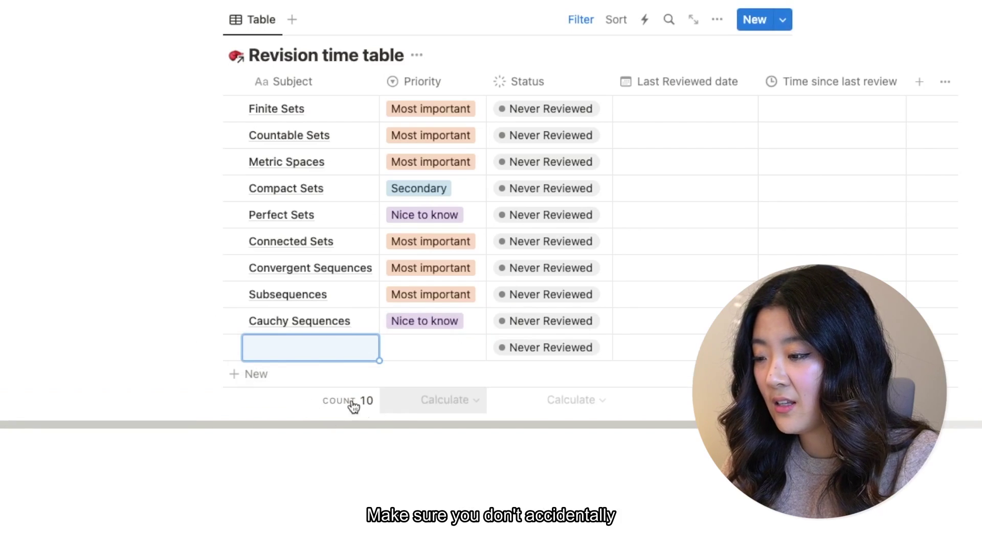
click(214, 346)
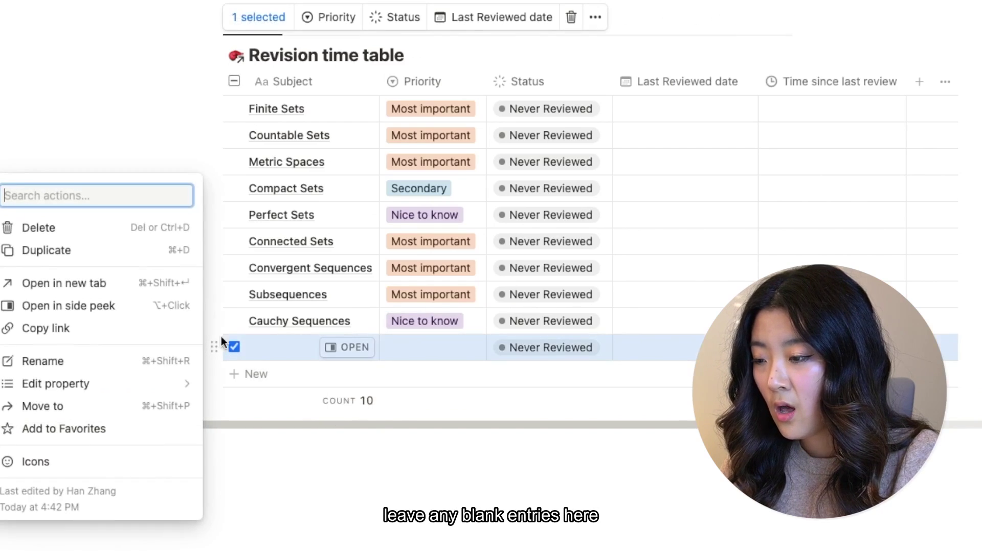
click(138, 234)
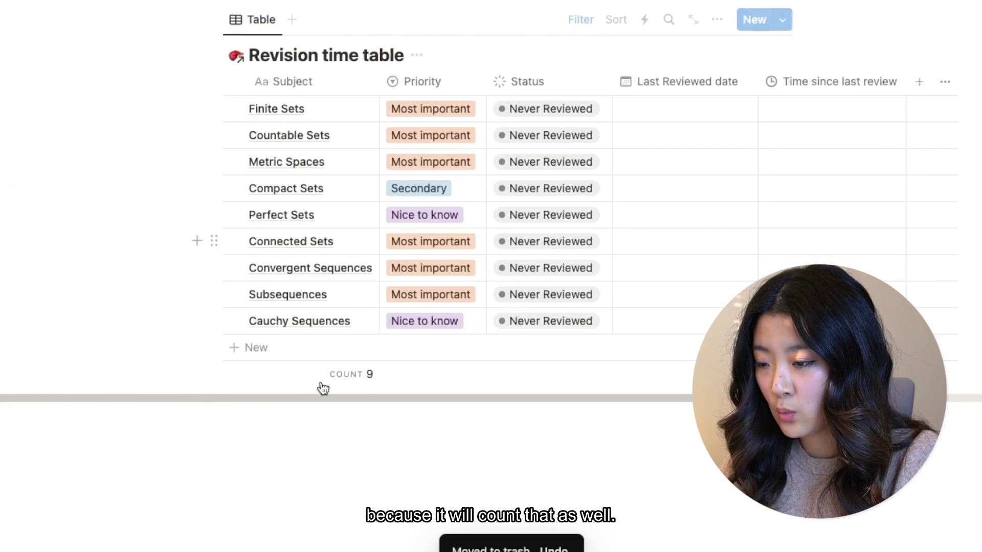
Step: Examine the exam's Task per day, Reference Progress and Actual Progress properties
scroll(918, 194, up, 10)
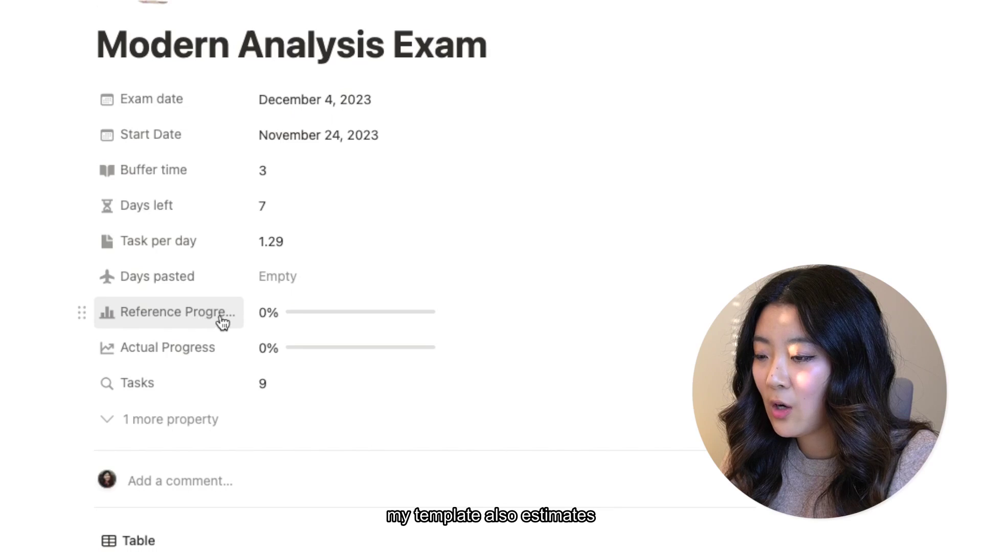
mouse_move(301, 322)
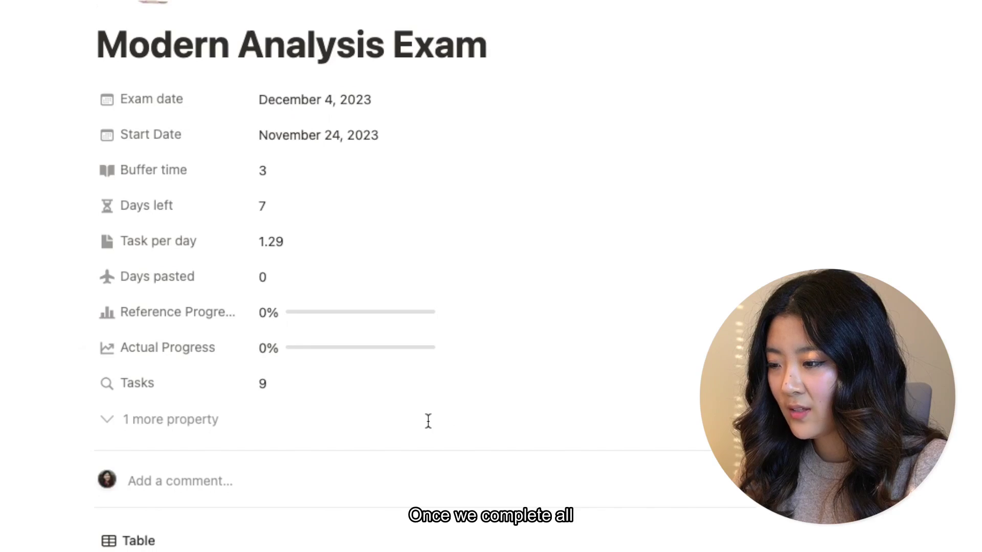
Step: Set the status of Finite Sets to Hard and of Connected Sets to Good in the Revision time table
scroll(430, 428, down, 6)
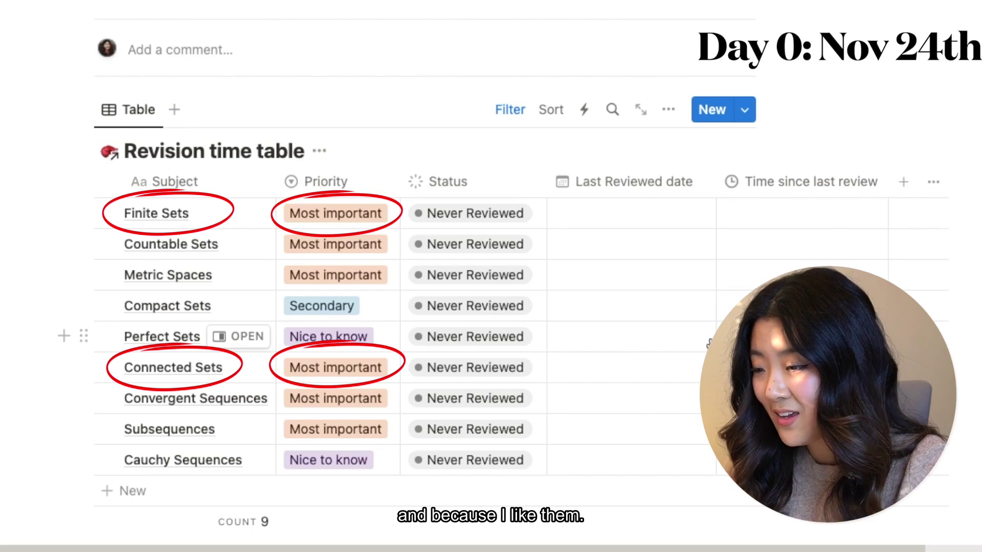
click(514, 214)
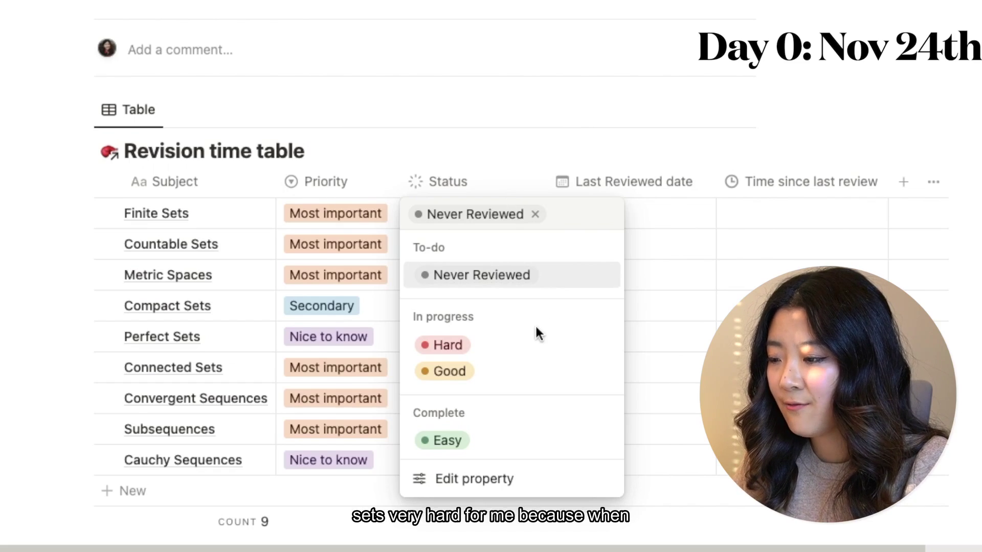
click(531, 346)
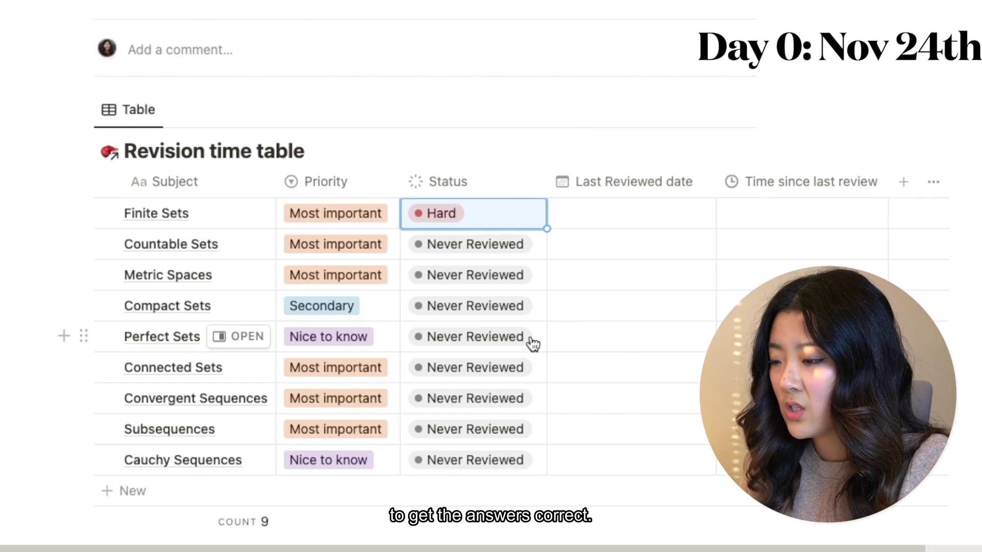
click(487, 369)
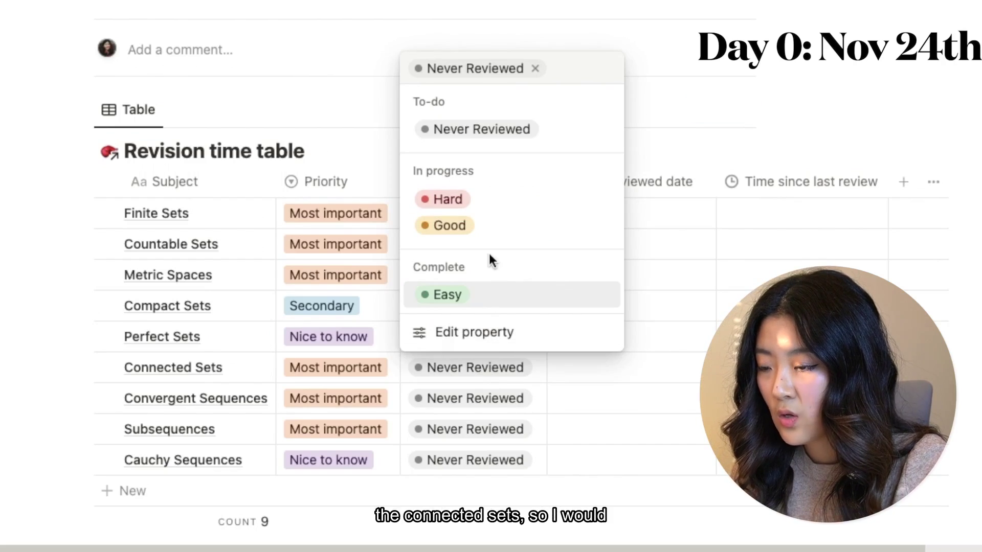
click(499, 229)
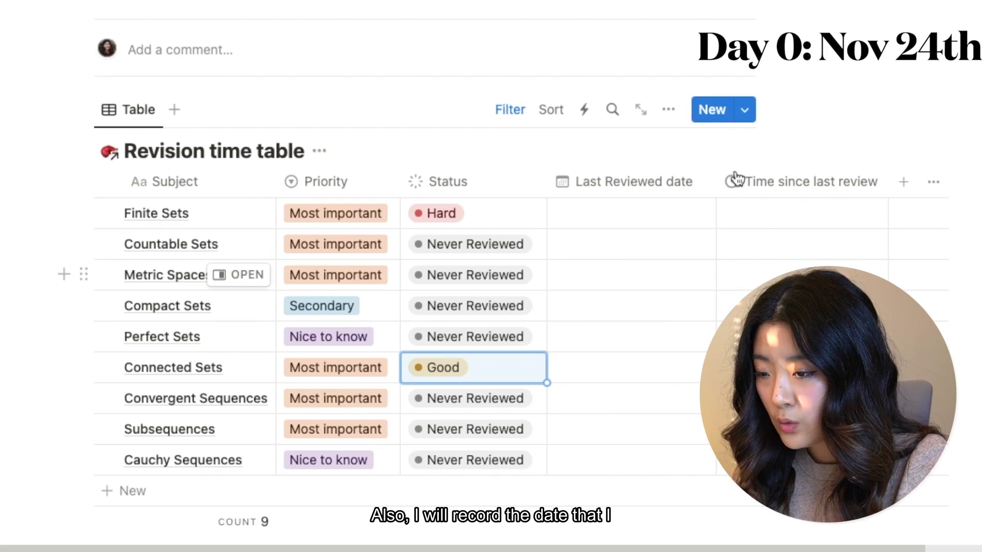
Step: Set the Last Reviewed date of Finite Sets and Connected Sets to November 24, 2023
click(638, 213)
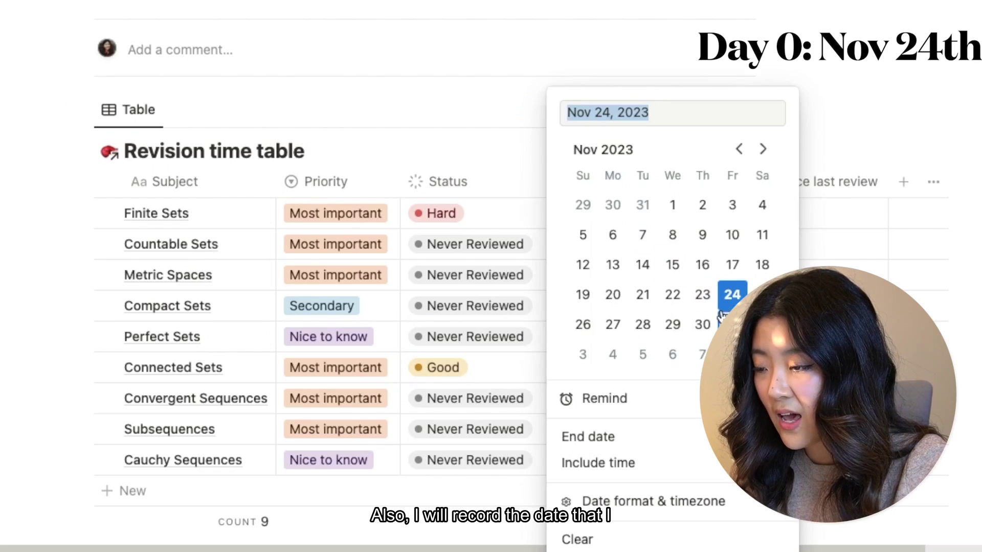
key(Escape)
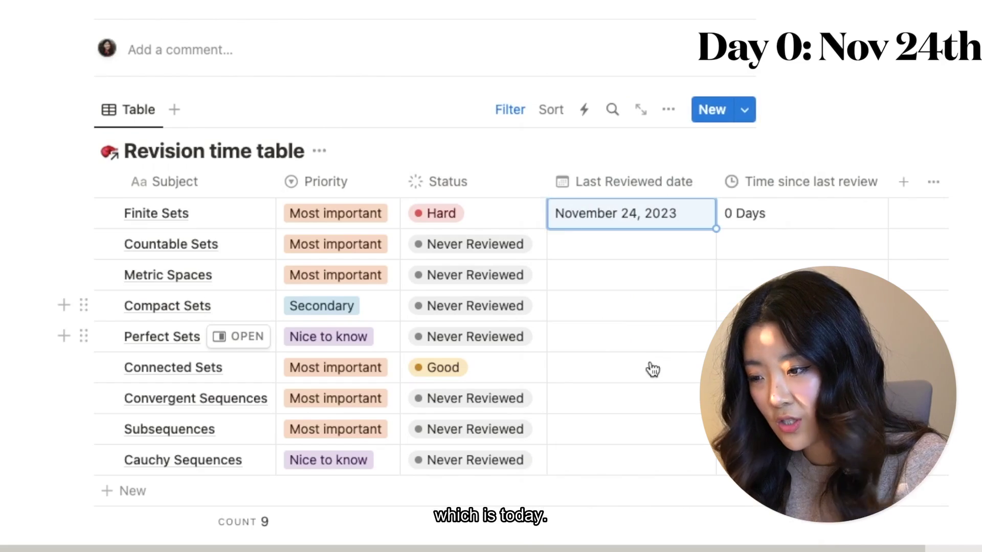
click(620, 376)
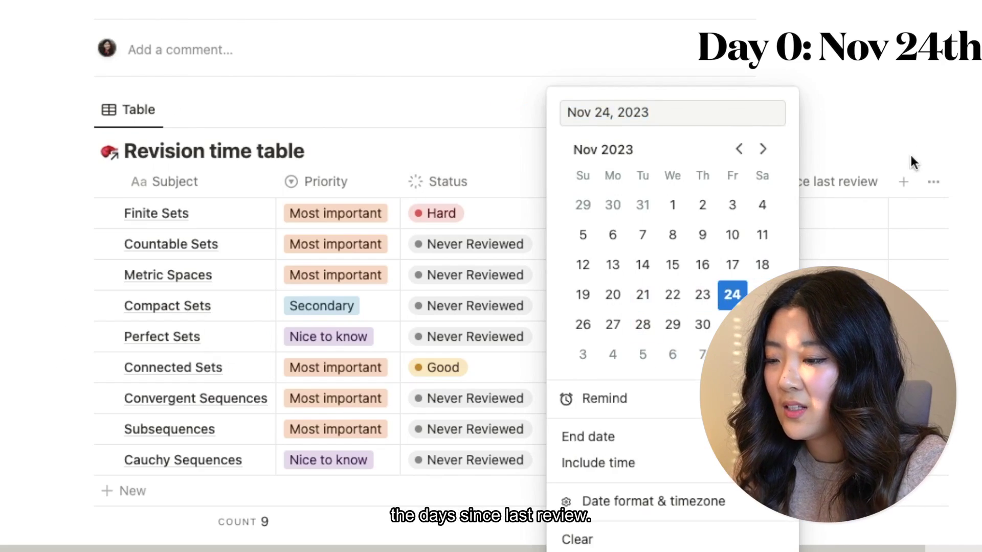
click(939, 116)
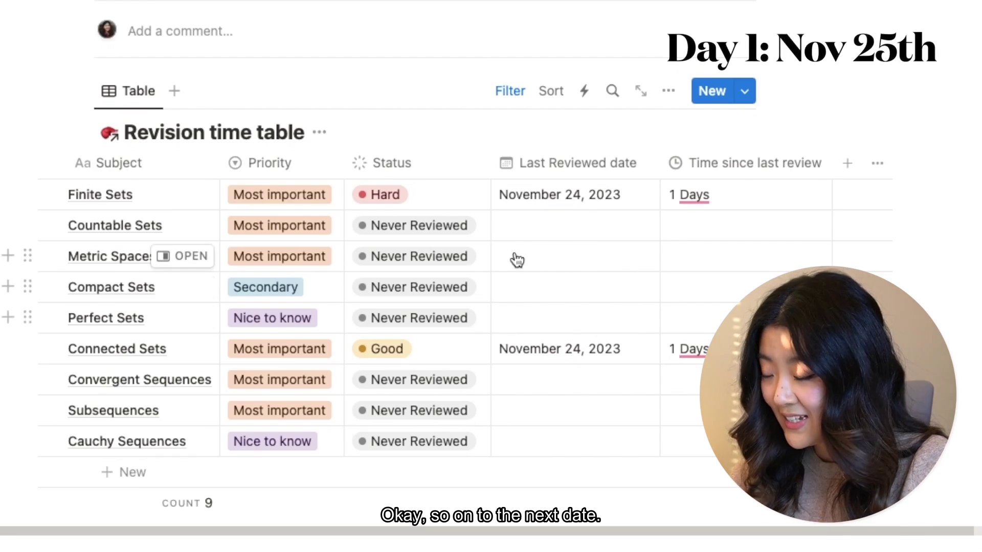
Step: Set the status of Countable Sets to Good
click(462, 227)
click(448, 385)
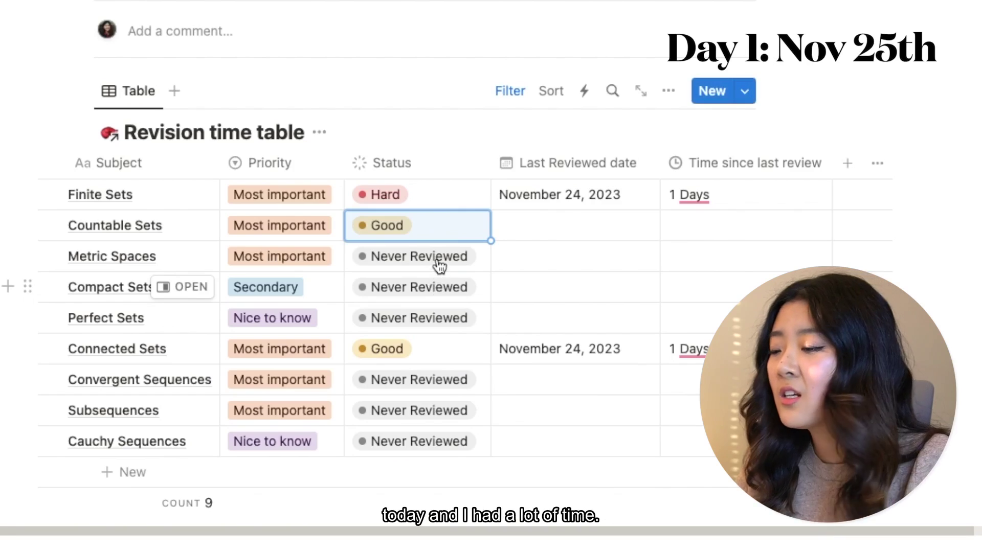
Step: Set the status of Metric Spaces, Convergent Sequences and Subsequences to Good in the Revision time table
click(438, 258)
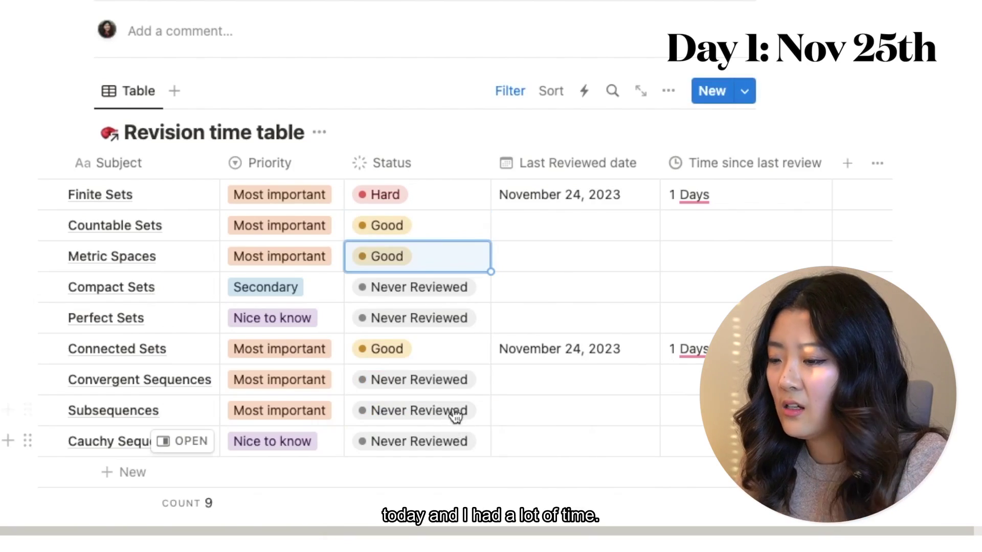
click(447, 390)
click(453, 244)
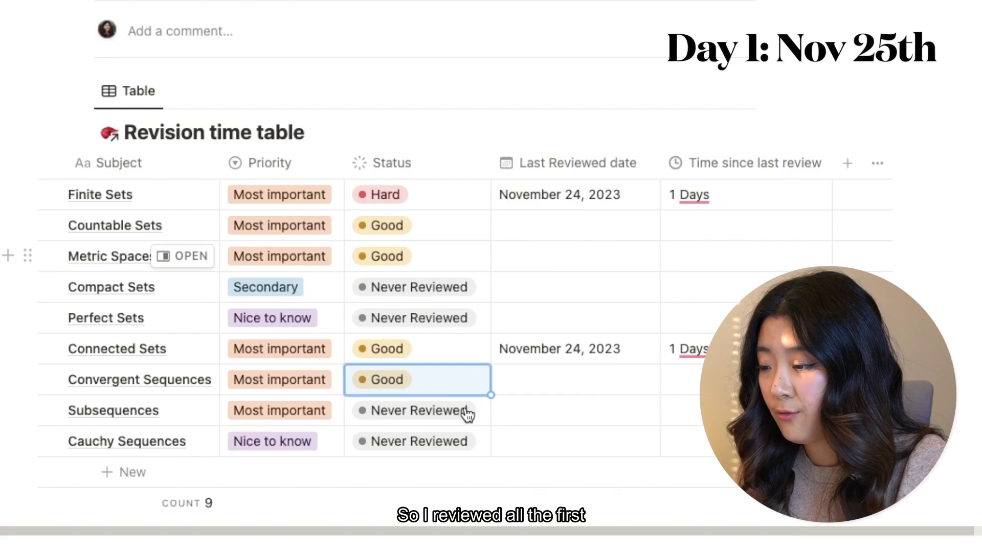
click(463, 411)
click(465, 277)
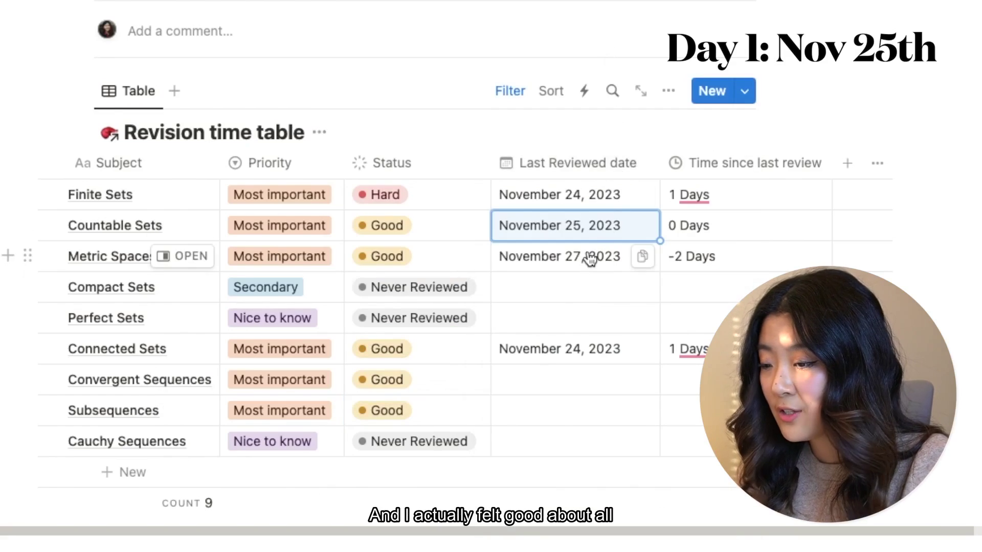
Step: Set the Last Reviewed date of Countable Sets, Metric Spaces, Convergent Sequences and Subsequences to November 25, 2023
click(591, 258)
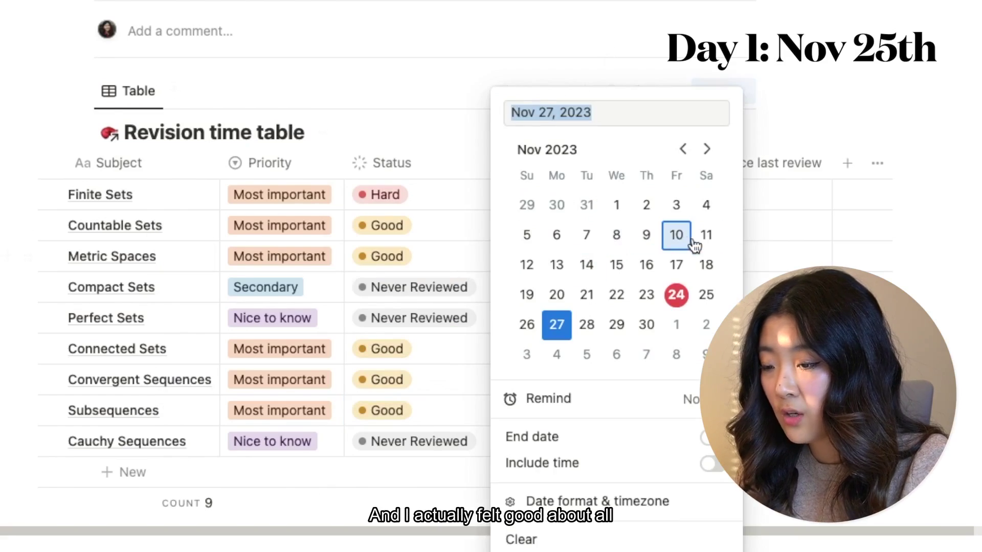
click(711, 294)
key(Escape)
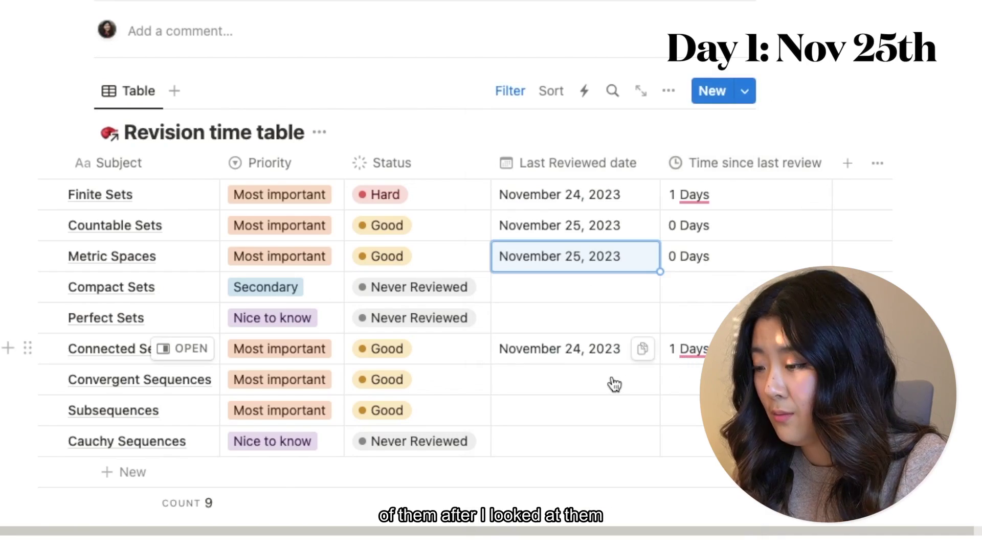
click(613, 356)
click(706, 295)
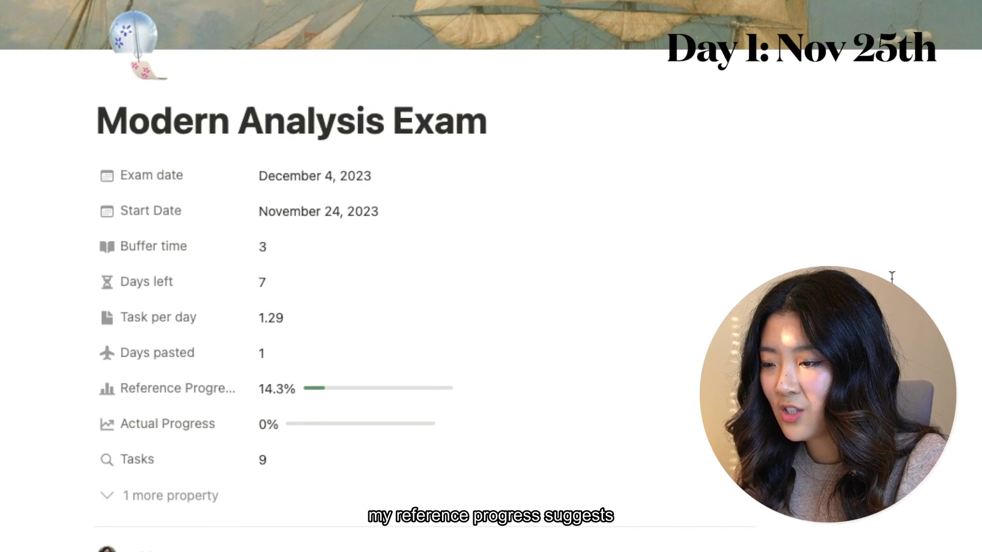
Step: Set the status of Compact Sets to Easy, and of Perfect Sets and Cauchy Sequences to Hard
scroll(891, 276, down, 1)
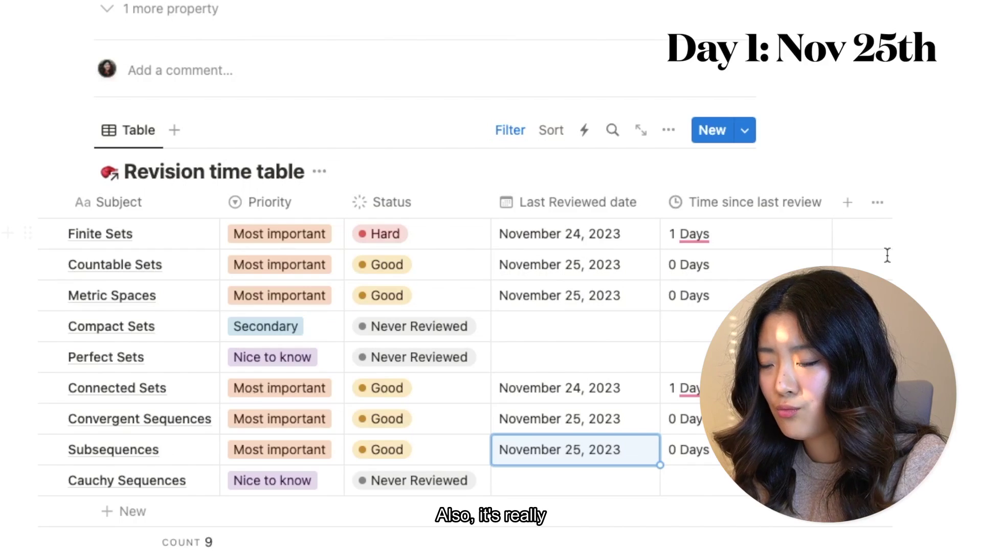
scroll(613, 307, up, 9)
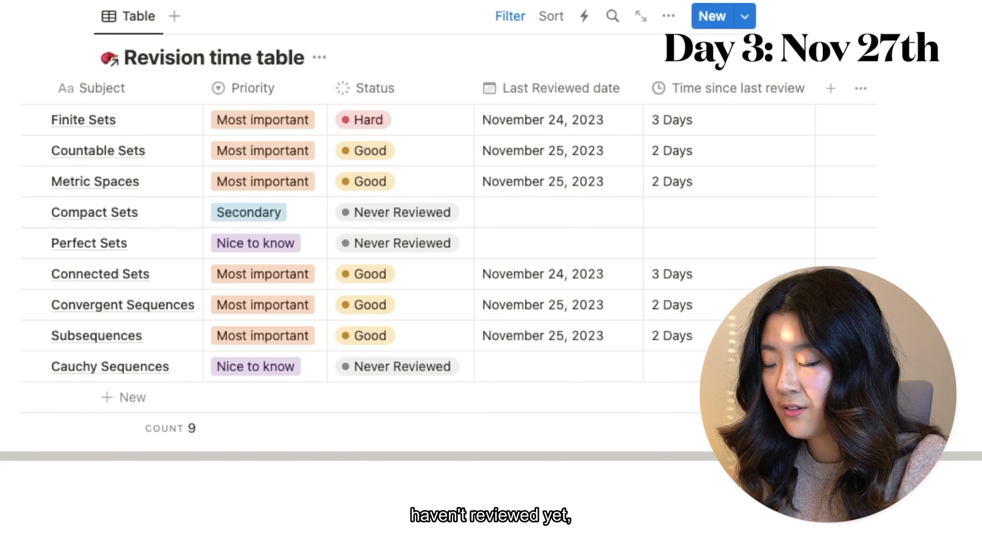
scroll(970, 210, down, 1)
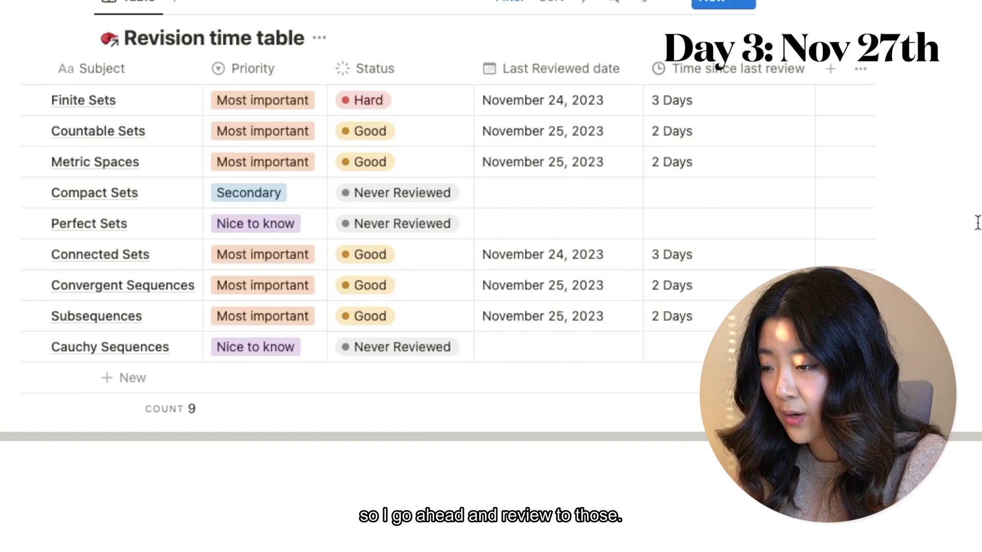
click(468, 198)
click(493, 431)
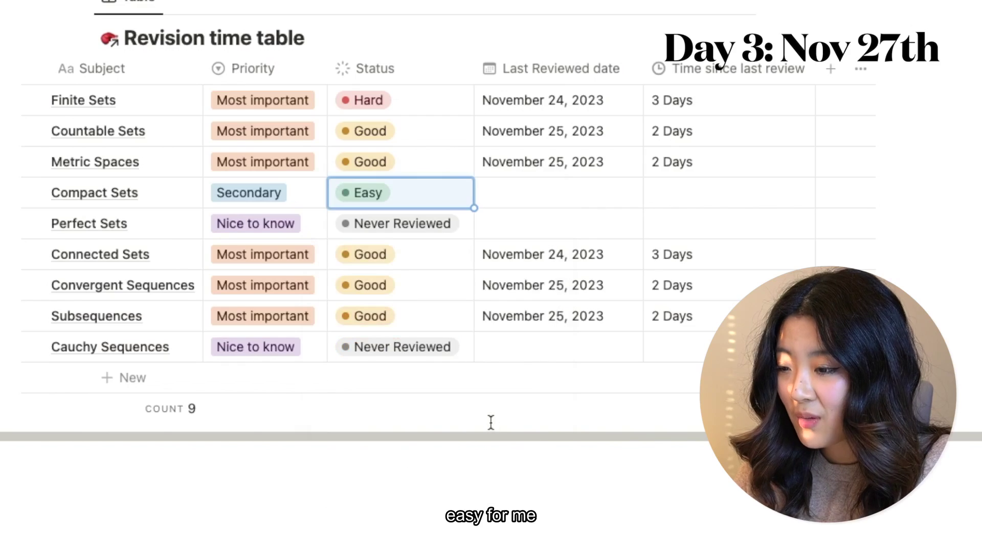
click(457, 225)
click(466, 355)
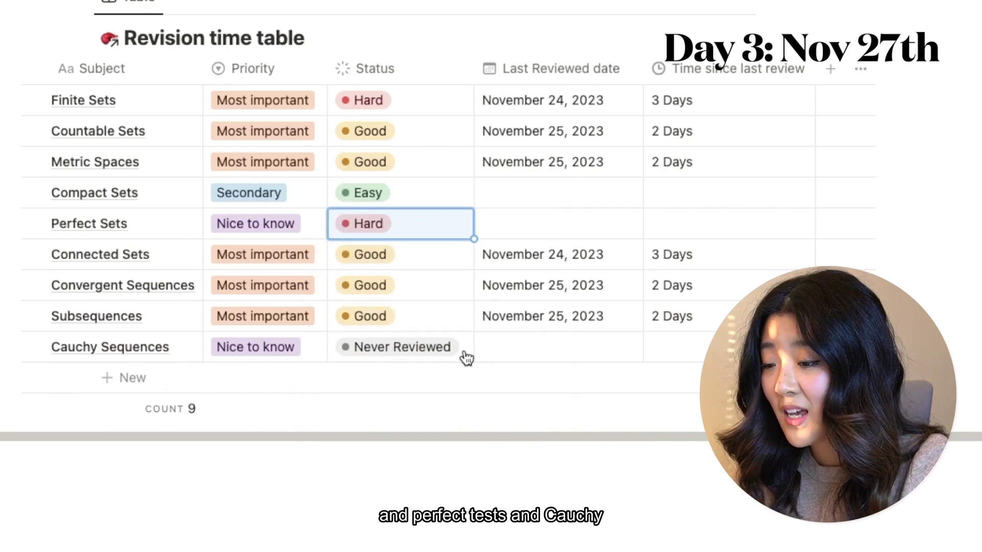
click(466, 357)
click(445, 178)
Step: Set the Last Reviewed date of Compact Sets, Perfect Sets and Cauchy Sequences to November 27, 2023
click(537, 100)
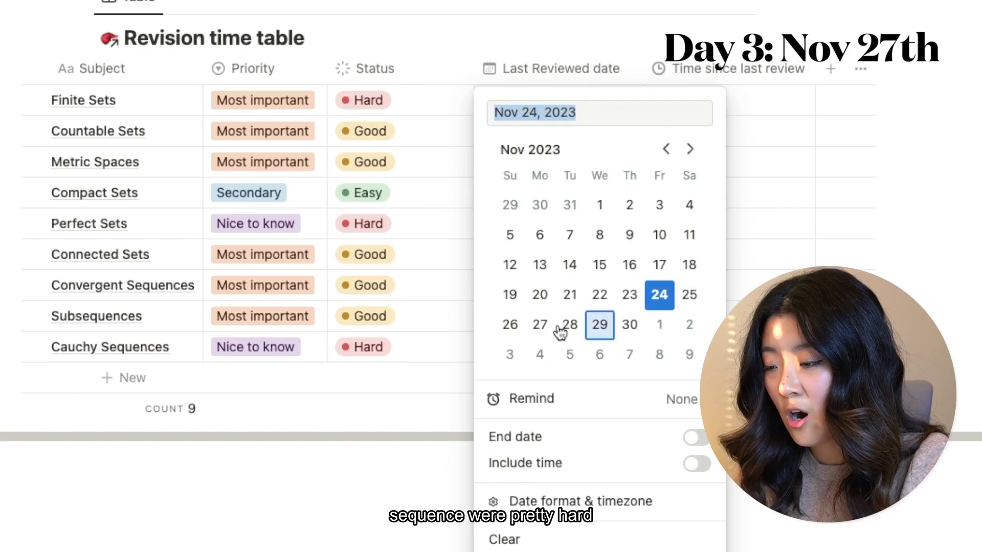
click(540, 324)
key(Escape)
key(ctrl+c)
key(Down)
key(ctrl+v)
click(587, 355)
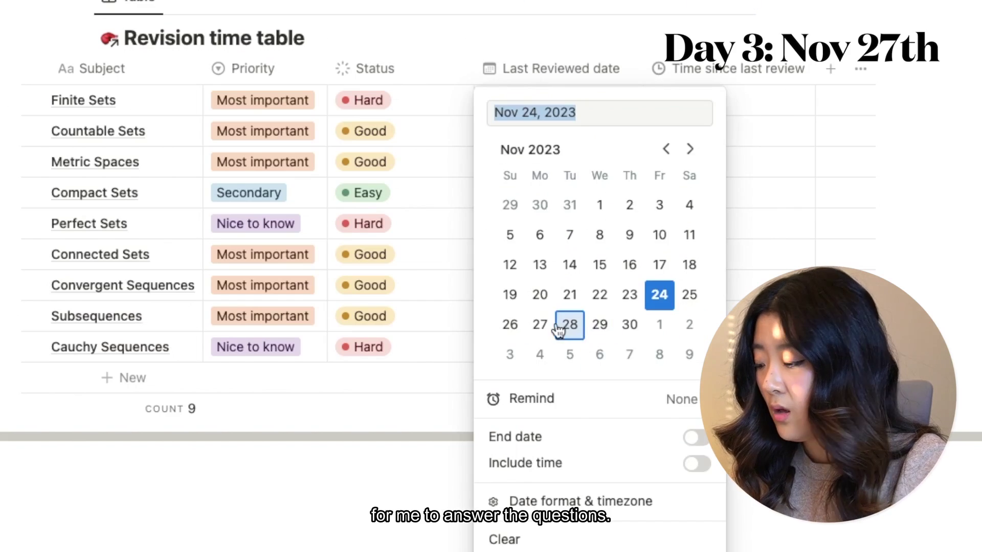
click(534, 324)
key(Escape)
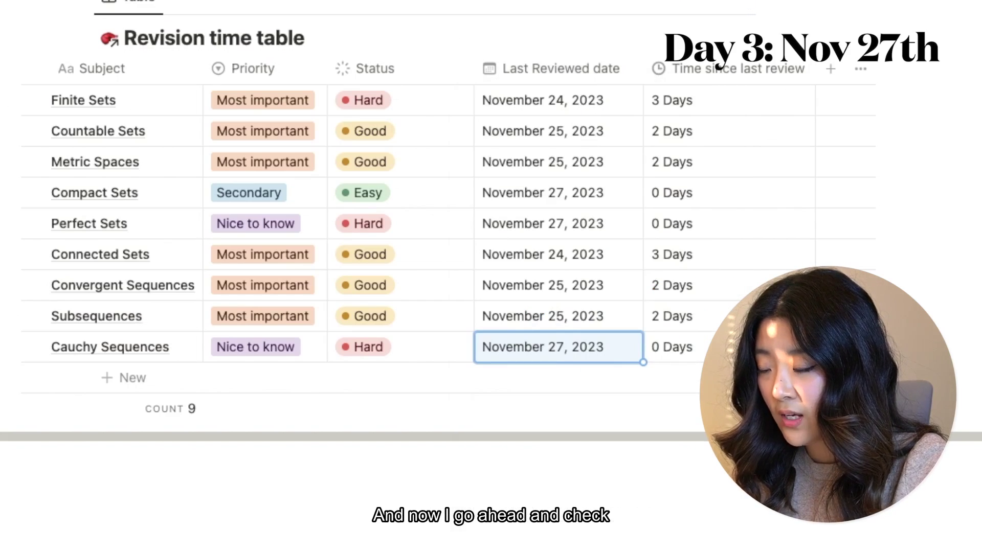
Step: Change the status of Finite Sets to Good and of Connected Sets to Easy
scroll(864, 118, up, 10)
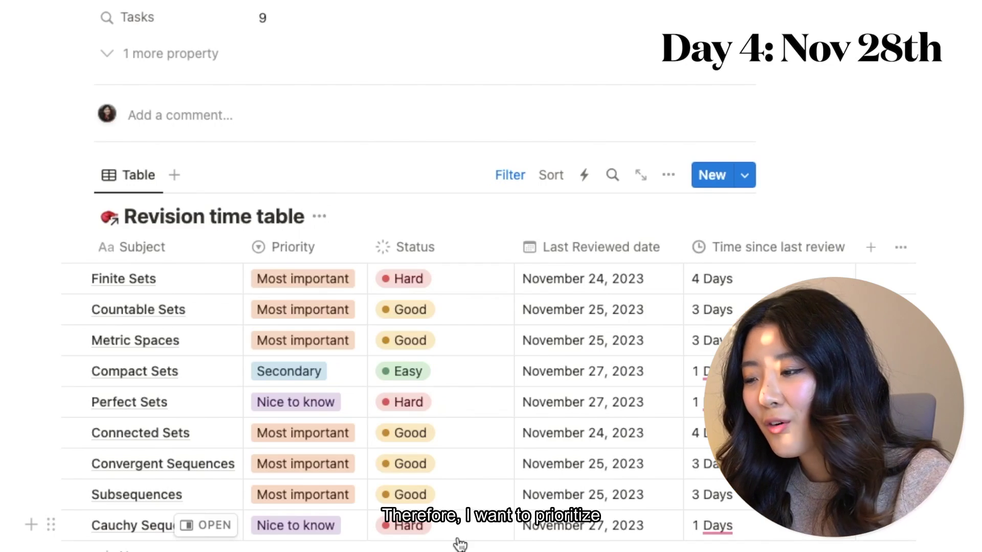
click(454, 276)
click(455, 438)
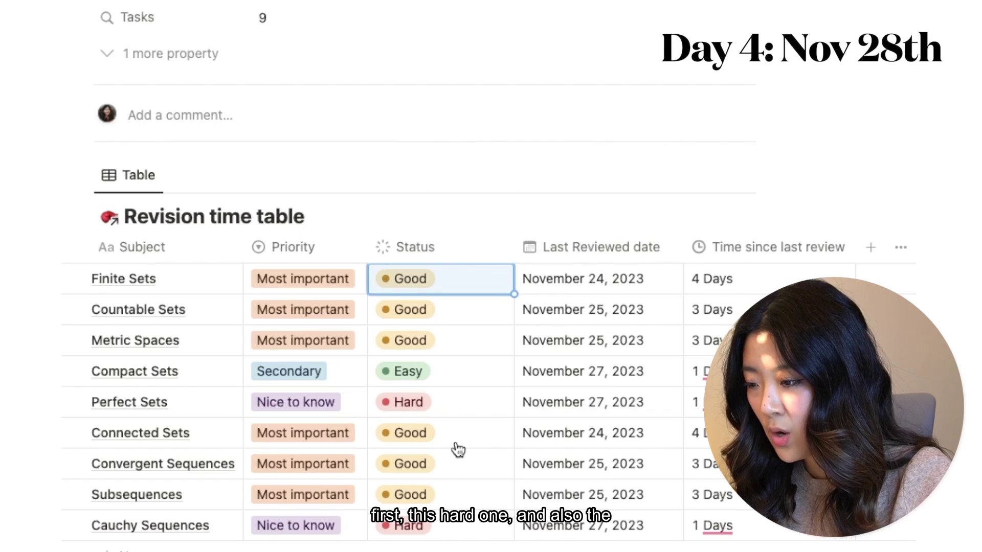
click(454, 441)
click(460, 364)
Step: Set the Last Reviewed date of Connected Sets and Finite Sets to November 28, 2023
click(562, 434)
click(610, 176)
click(649, 280)
click(609, 324)
Step: Change the status of Metric Spaces to Easy and set its Last Reviewed date to November 28, 2023
click(457, 277)
click(460, 268)
click(582, 341)
click(608, 324)
click(820, 145)
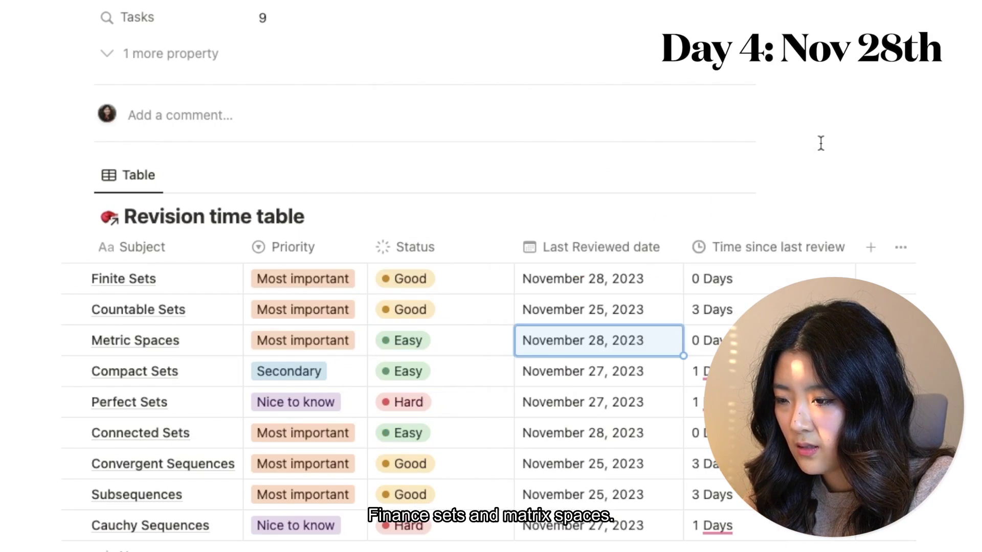
Step: Change the status of Finite Sets to Easy and set its Last Reviewed date to November 29, 2023
scroll(684, 497, up, 5)
scroll(607, 339, down, 1)
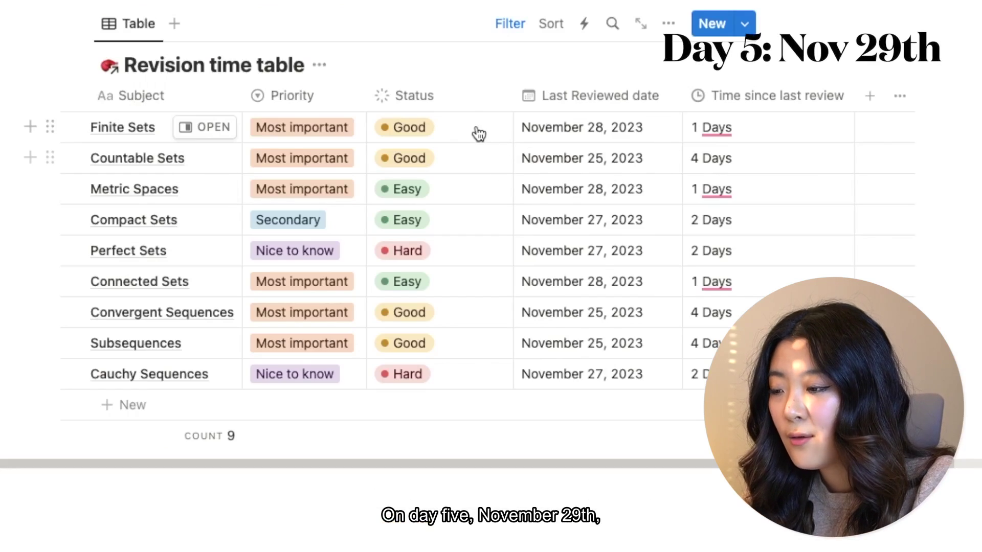
click(476, 131)
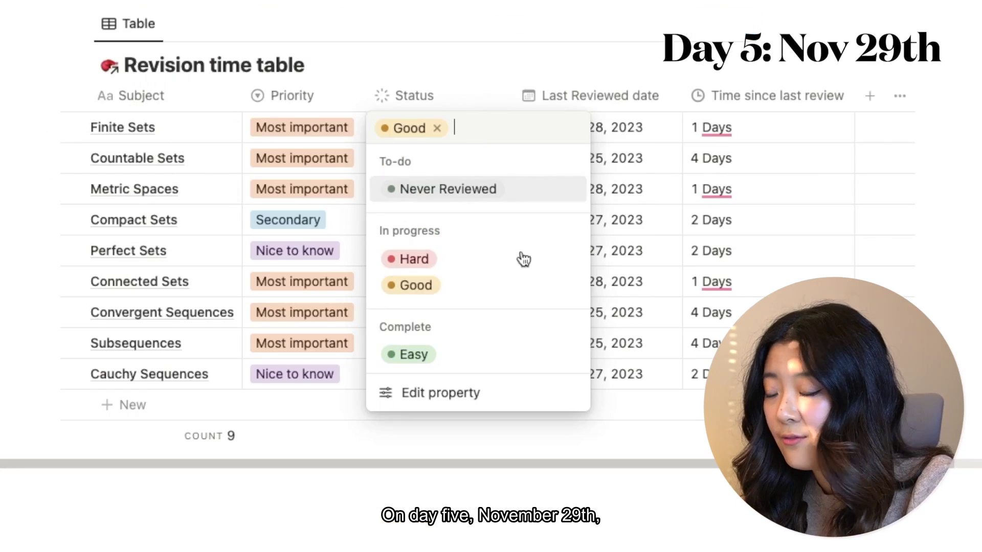
click(401, 353)
click(583, 127)
click(637, 324)
key(Escape)
Step: Change the status of Countable Sets to Easy and set its Last Reviewed date to November 29, 2023
click(467, 158)
click(550, 398)
click(613, 159)
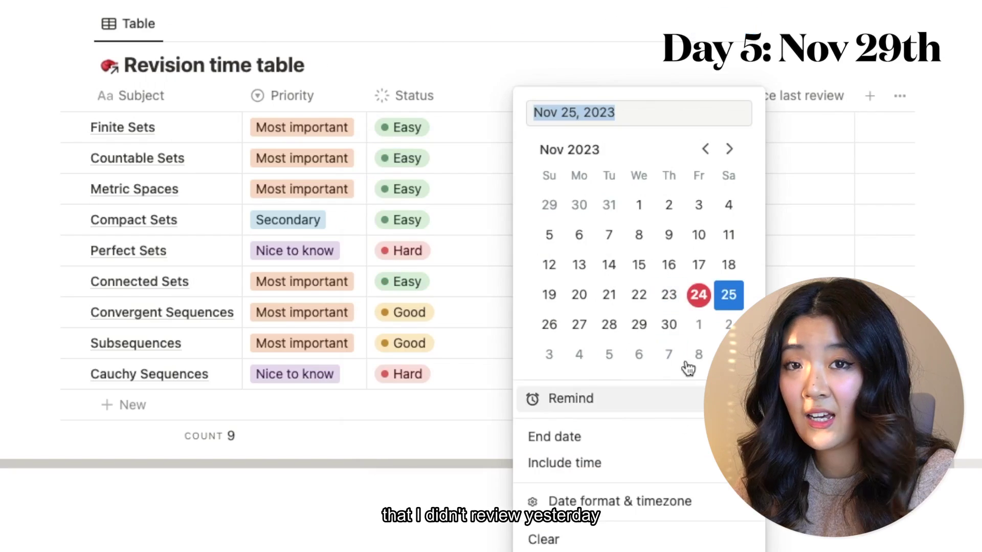
click(638, 324)
key(Escape)
Step: Change the status of Convergent Sequences to Easy and set its Last Reviewed date to November 29, 2023
click(460, 314)
click(410, 537)
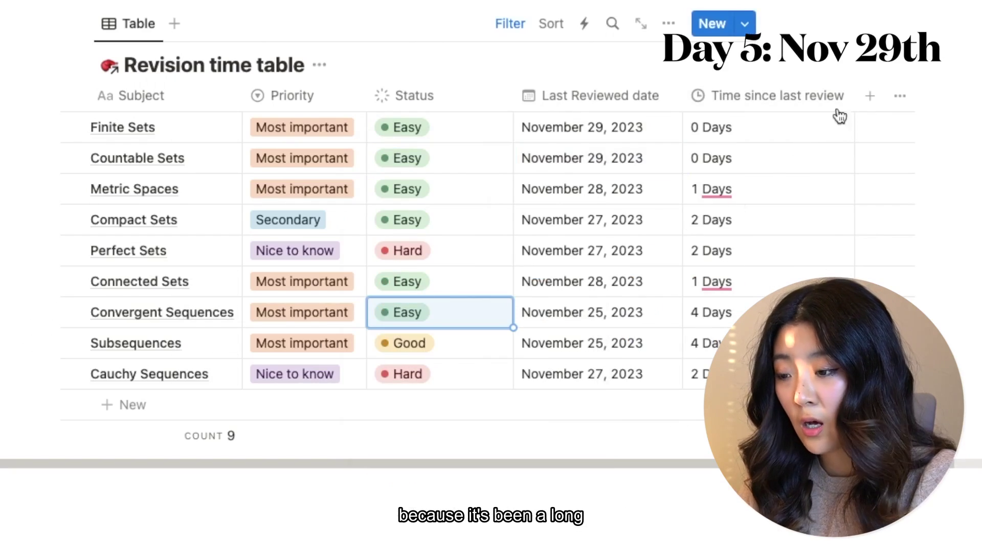
click(583, 313)
click(638, 324)
key(Escape)
Step: Change the status of Subsequences to Easy and set its Last Reviewed date to November 29, 2023
click(424, 343)
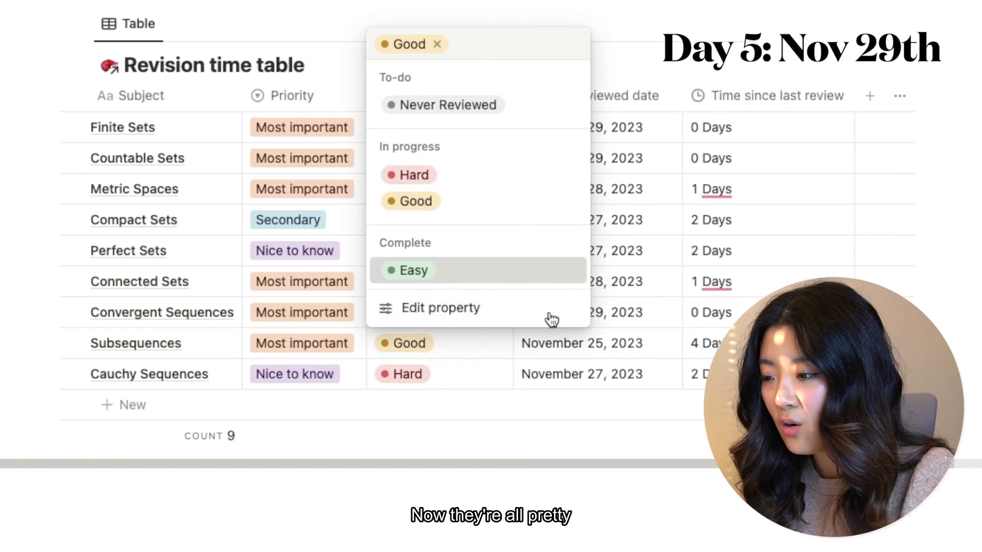
click(416, 270)
click(583, 343)
click(638, 324)
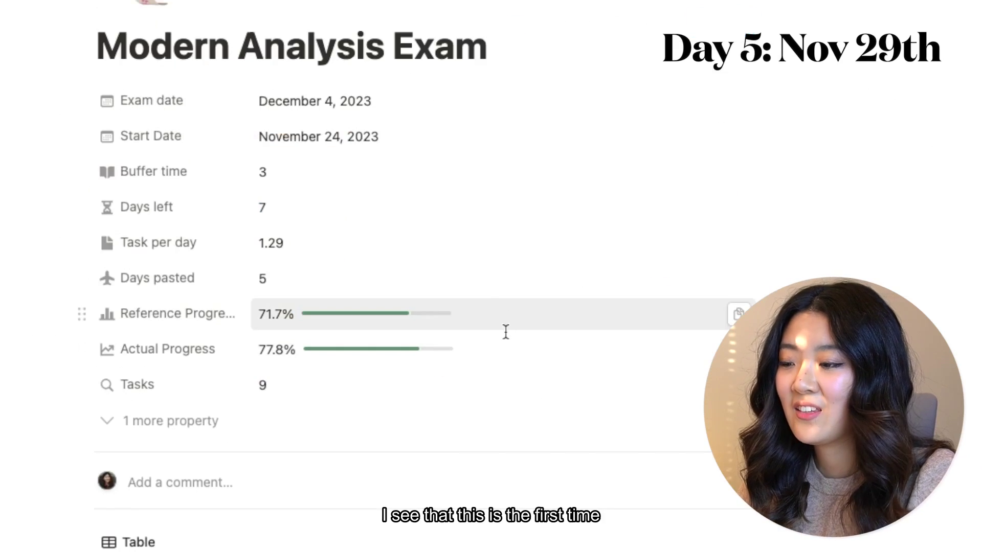